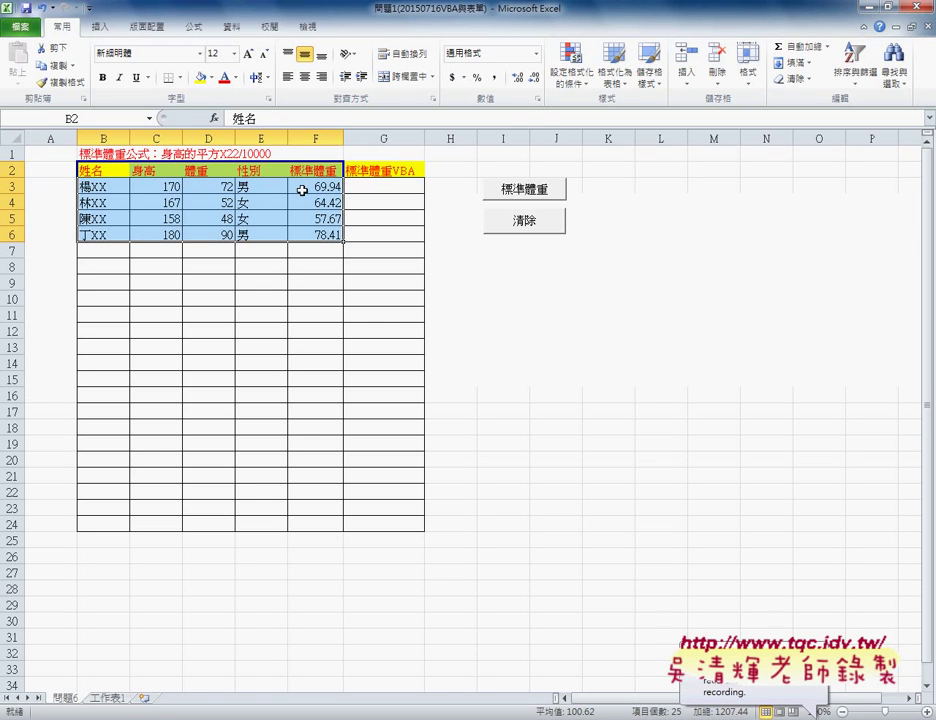
Clear the existing standard-weight values from F3:F6
left_click_drag(303, 186, 316, 234)
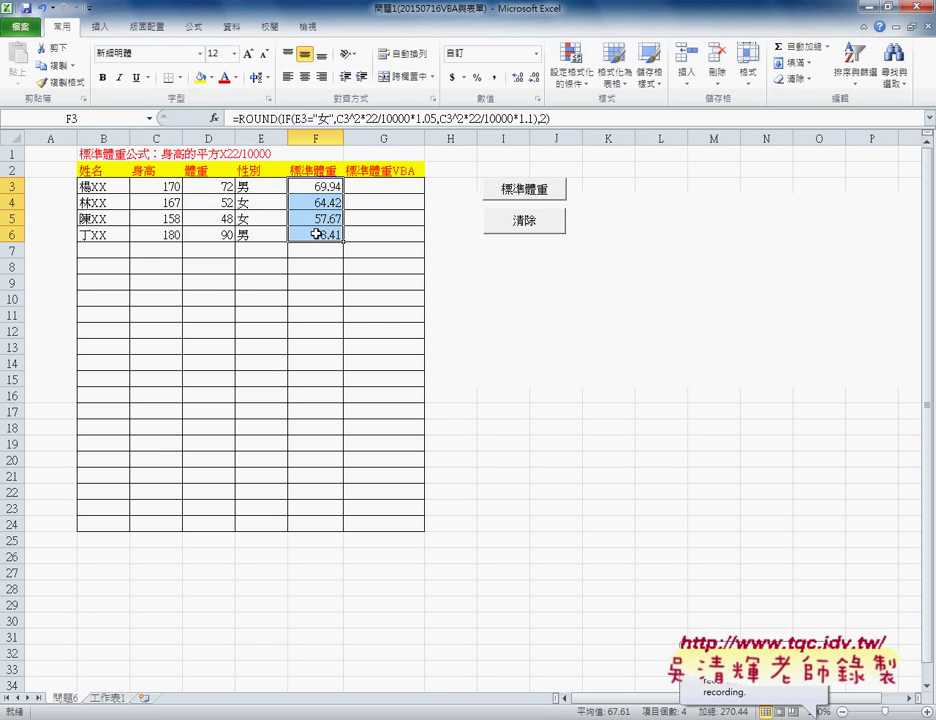
key("Delete")
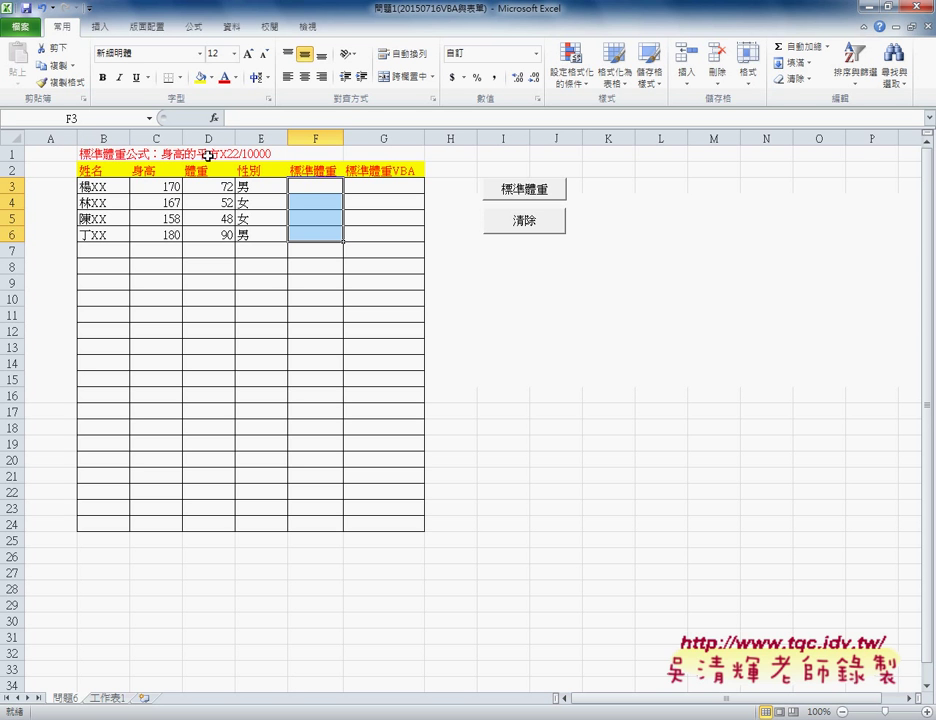
left_click(149, 187)
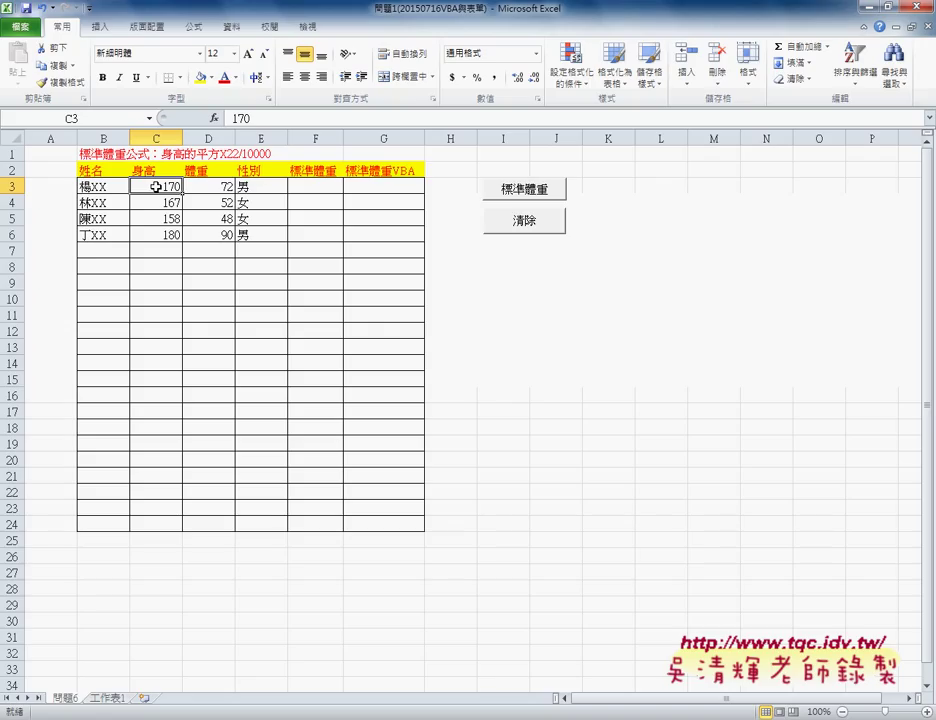
left_click(250, 185)
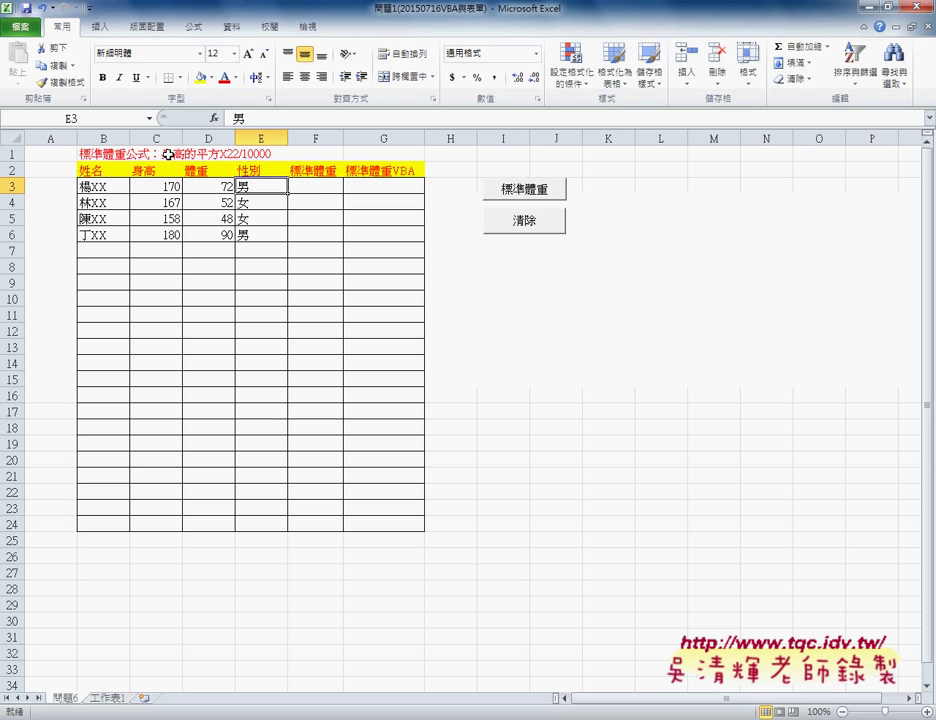
left_click(308, 188)
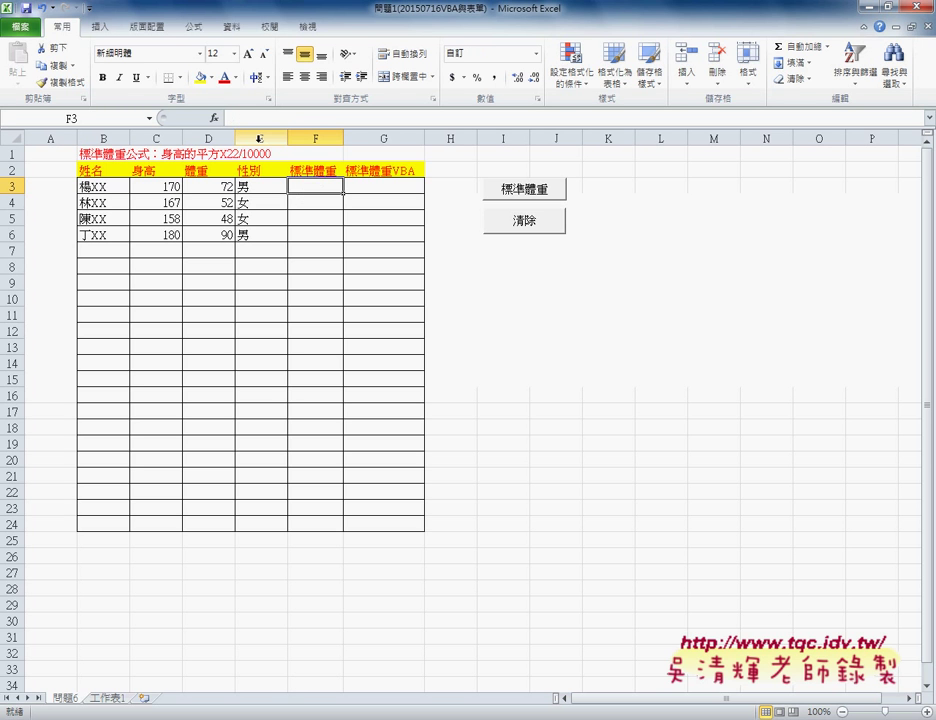
left_click(259, 140)
left_click(321, 192)
Enter =C3^2*22/10000 in F3 so it shows 63.58
left_click(248, 117)
type("=")
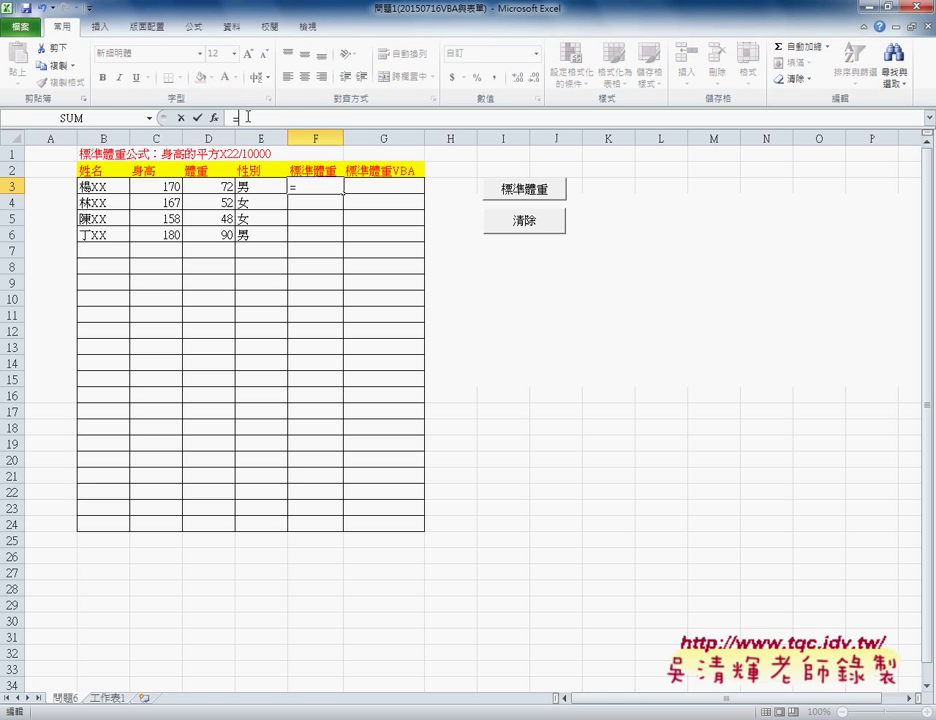
left_click(164, 186)
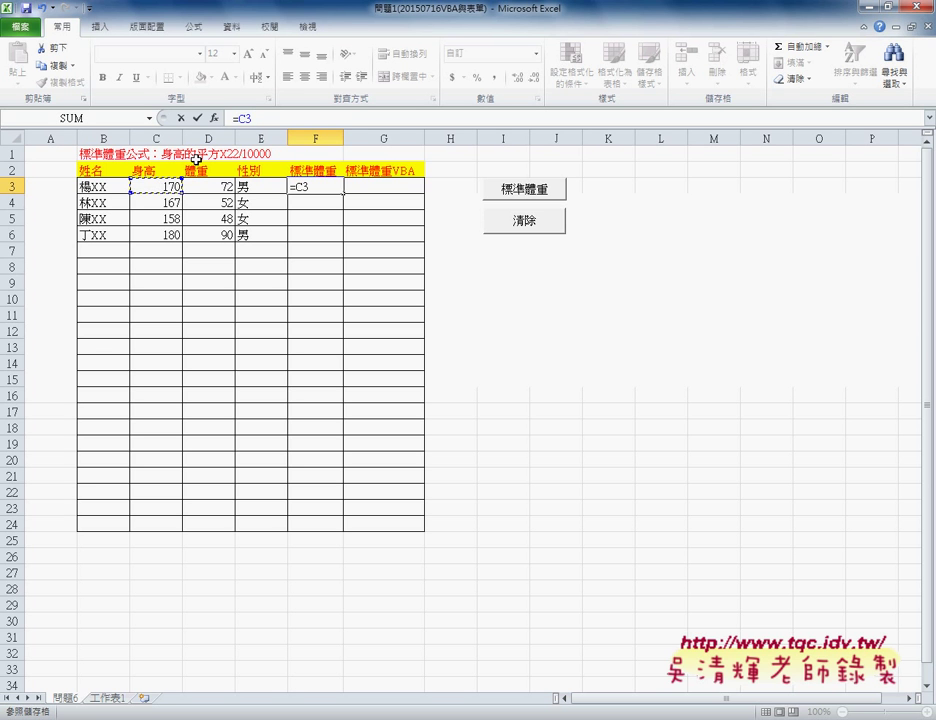
type("^")
type("2")
type("*2")
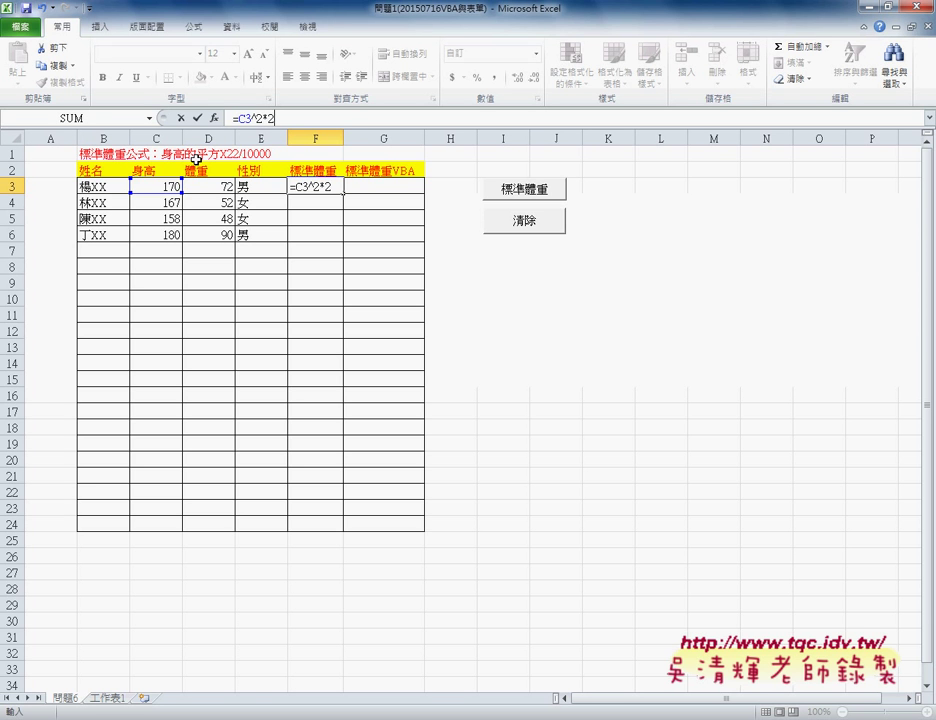
type("2/100")
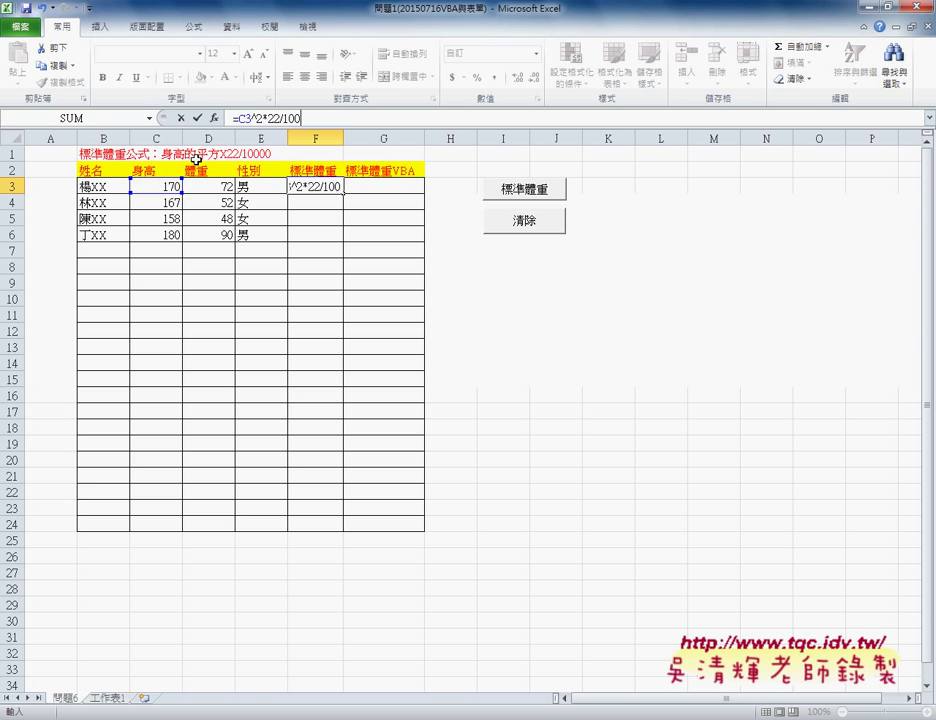
type("00")
left_click(199, 119)
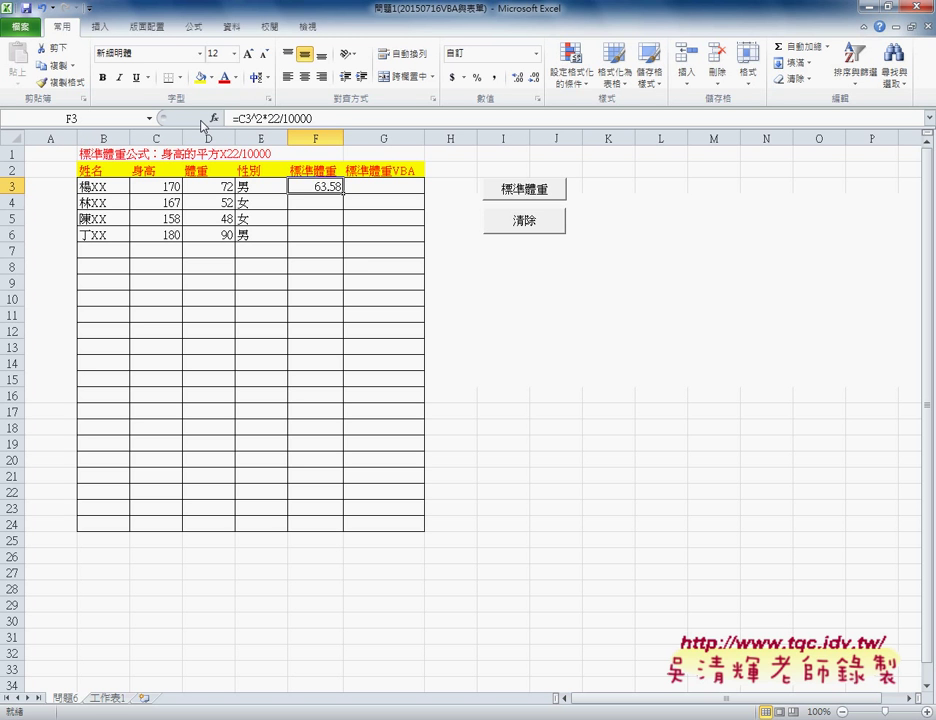
Cut the C3^2*22/10000 text out of F3's formula, leaving the equals sign
left_click_drag(237, 118, 322, 118)
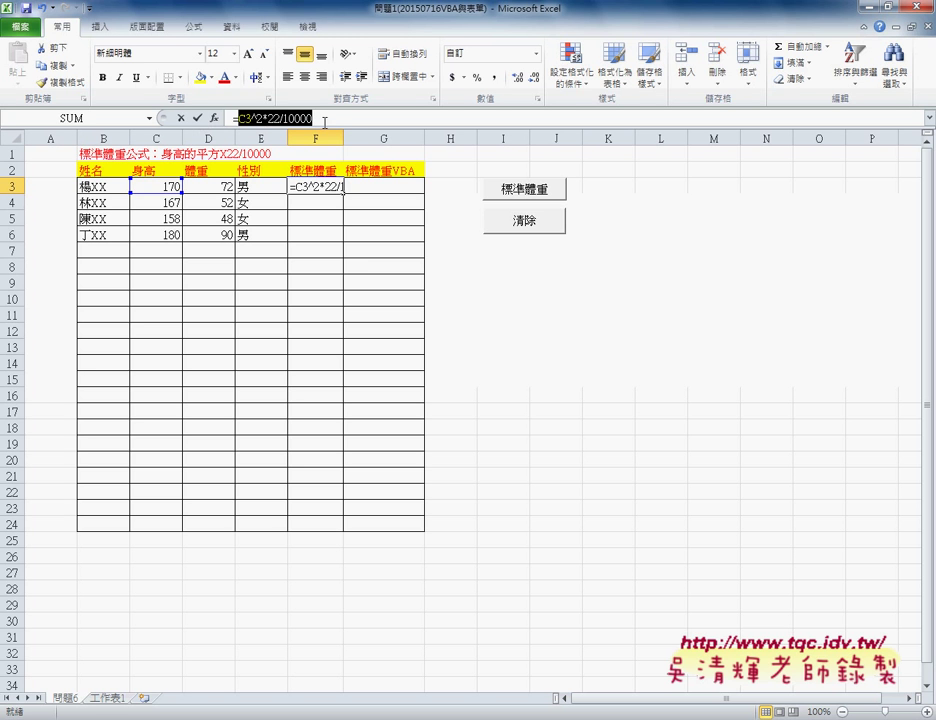
right_click(294, 127)
left_click(312, 131)
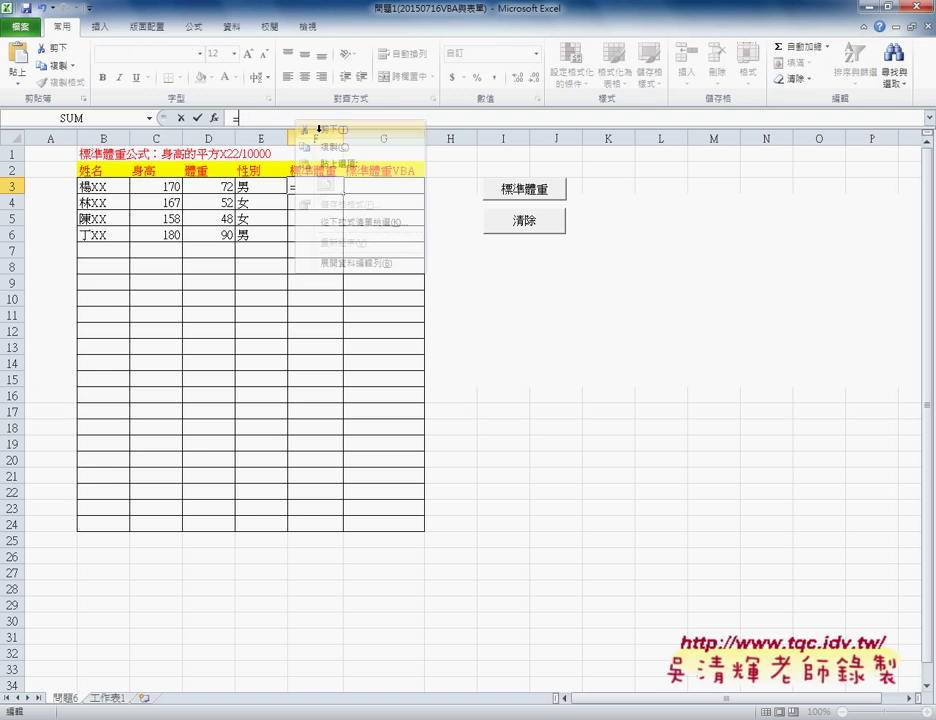
Pick the ROUND function from the Math & Trig category of Insert Function
left_click(214, 118)
left_click(549, 294)
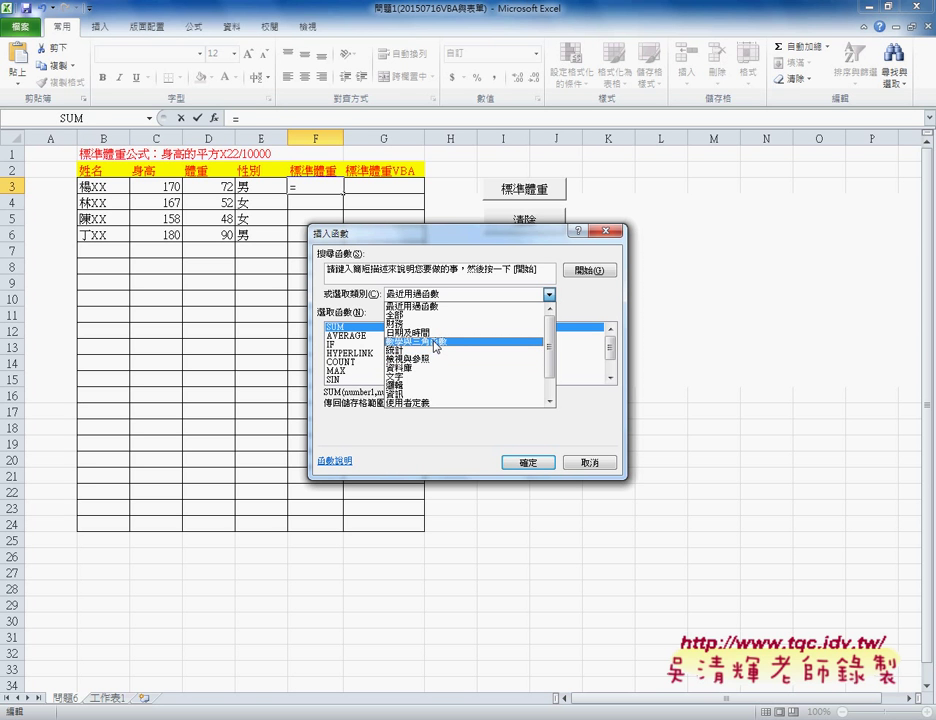
left_click(435, 345)
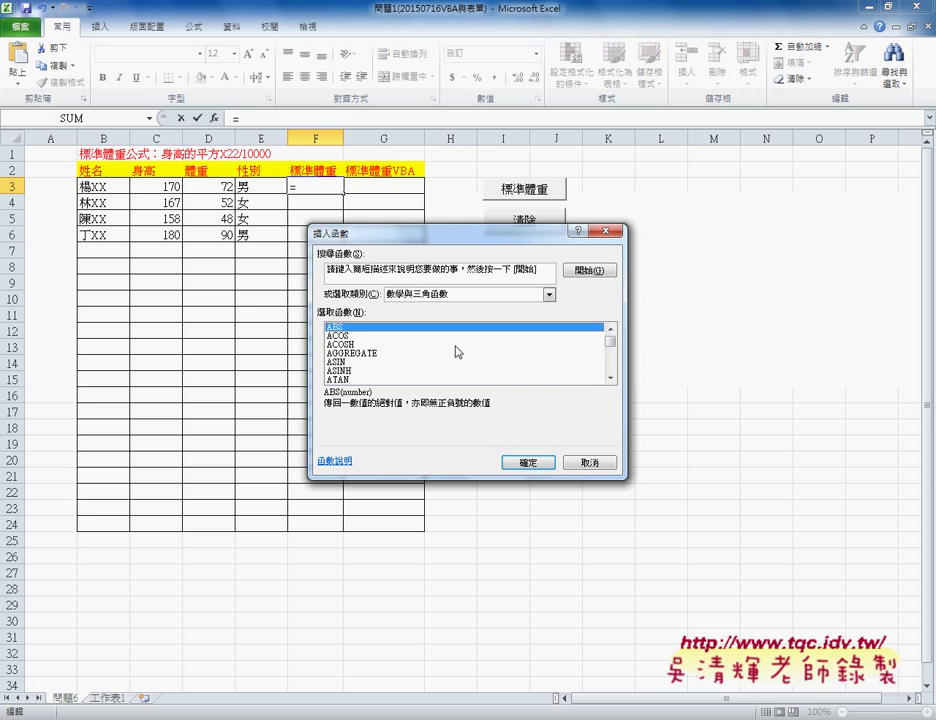
left_click(615, 367)
left_click(615, 367)
left_click(615, 368)
left_click(615, 370)
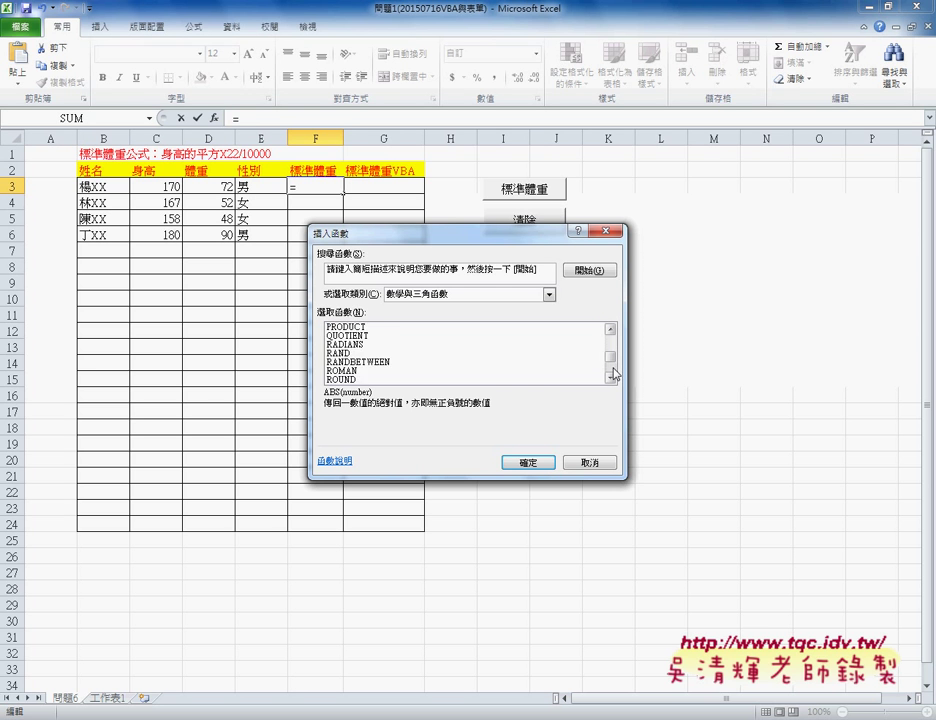
left_click(615, 373)
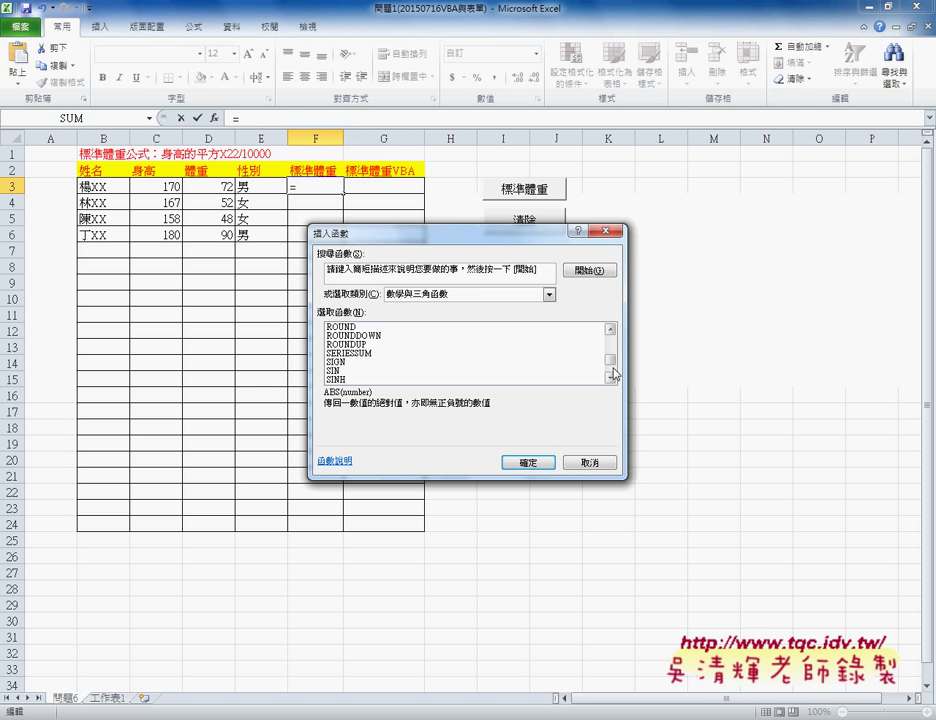
left_click(340, 327)
Give ROUND the pasted C3^2*22/10000 as Number and 0 as Num_digits, showing 64.00
left_click(522, 460)
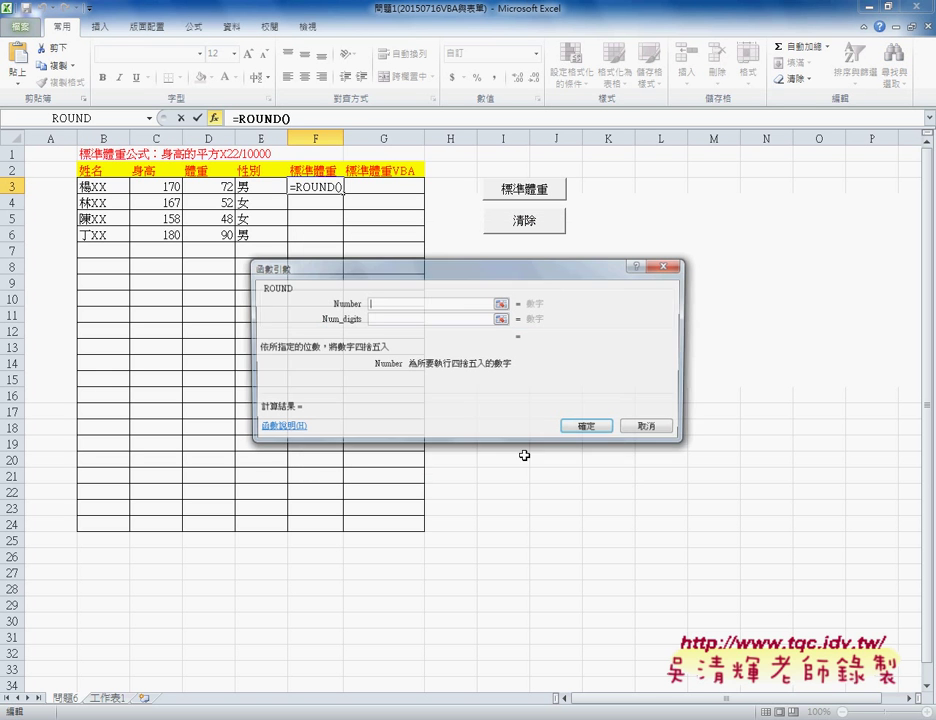
right_click(400, 307)
left_click(425, 361)
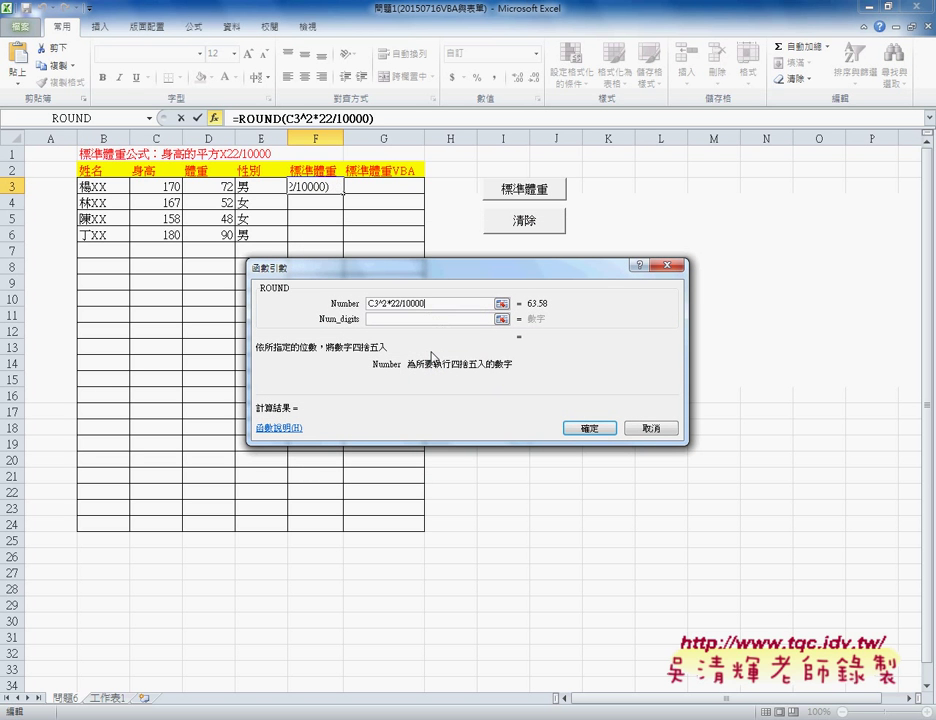
left_click(382, 319)
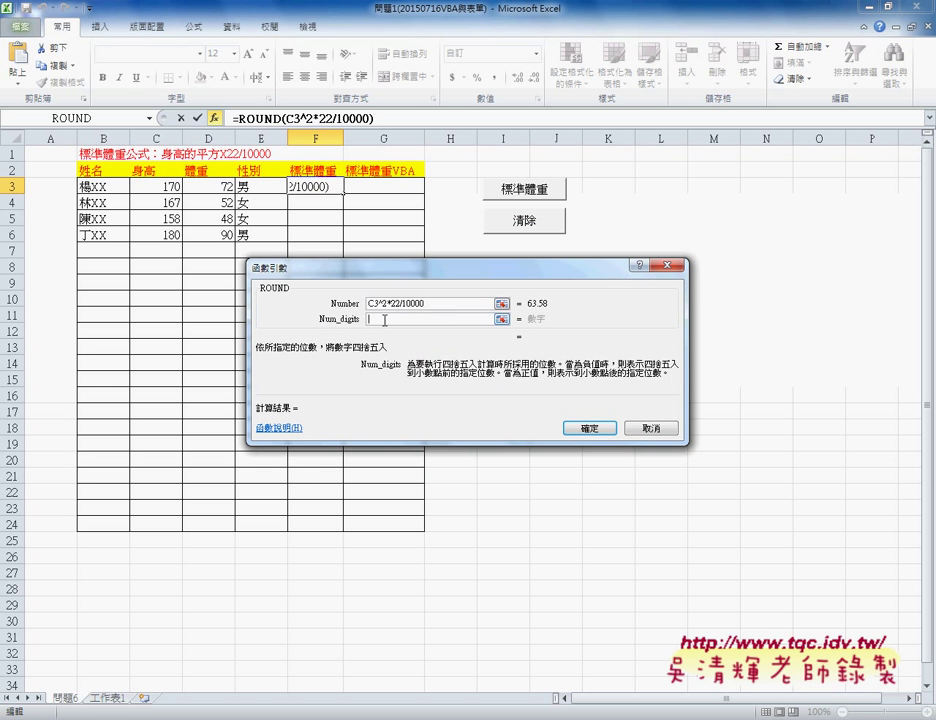
type("0")
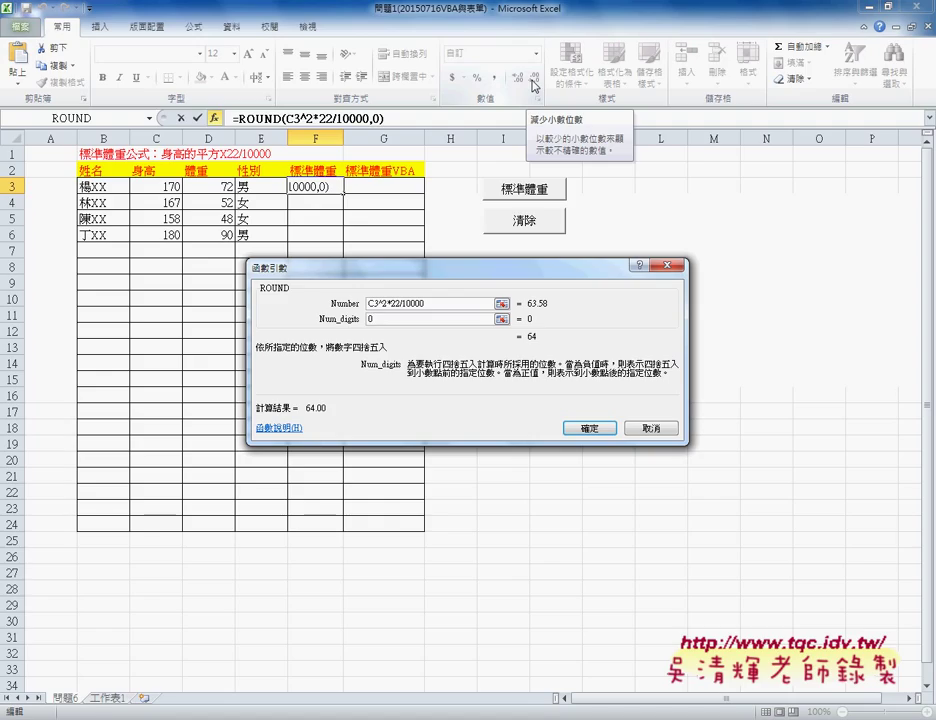
left_click(592, 429)
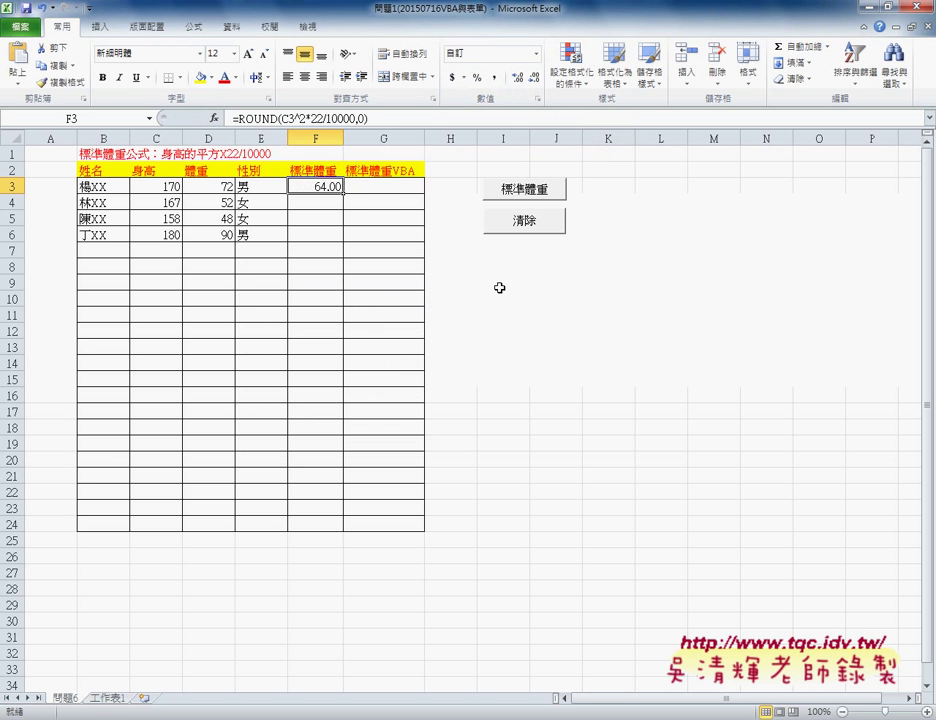
Remove F3's two decimal places and fill the formula down to F6 (61, 55, 71)
left_click(536, 77)
left_click(536, 77)
left_click_drag(343, 192, 343, 240)
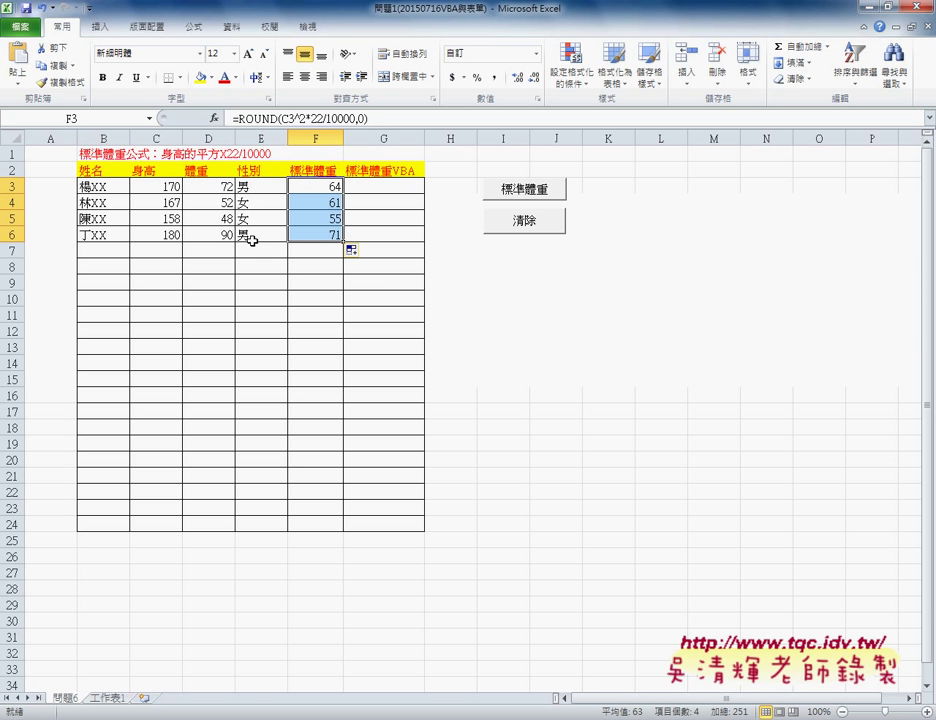
Cut the ROUND formula text from F3, leaving only the equals sign
left_click(240, 119)
left_click_drag(240, 119, 356, 122)
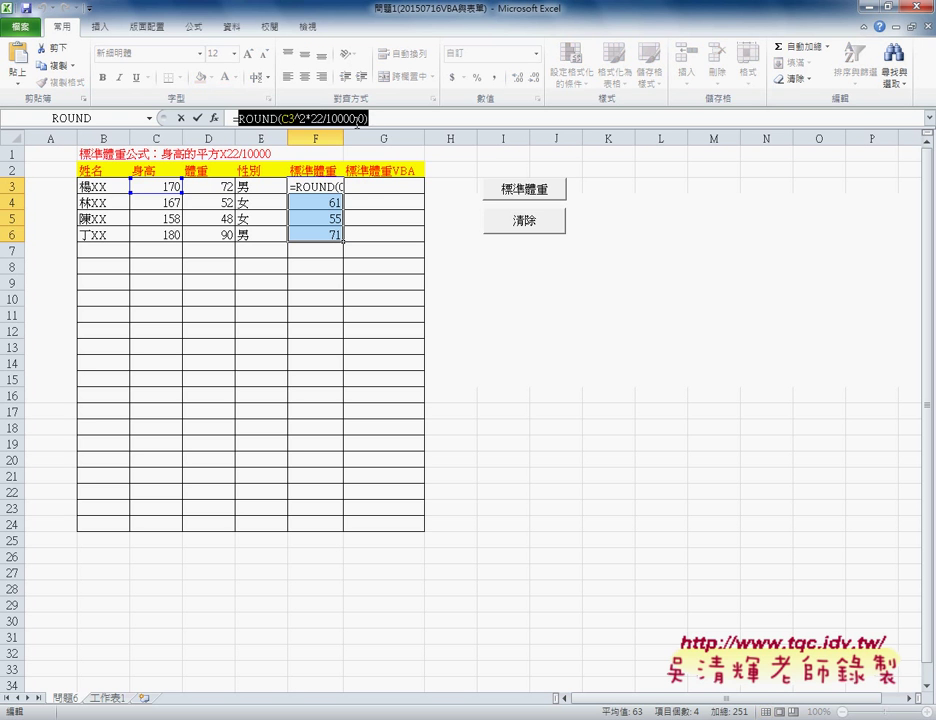
right_click(356, 122)
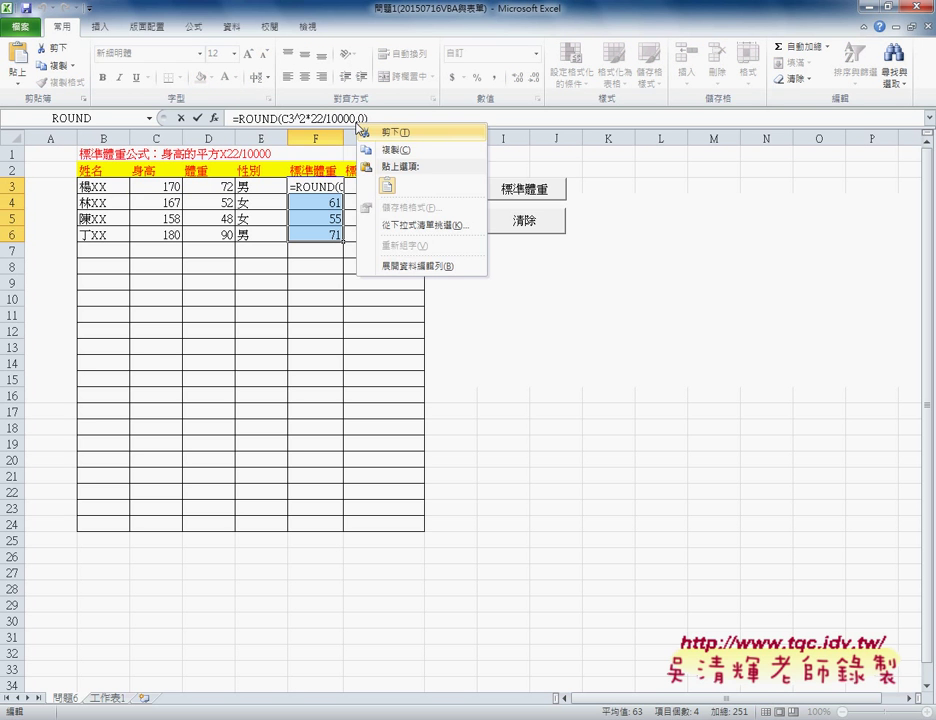
left_click(384, 130)
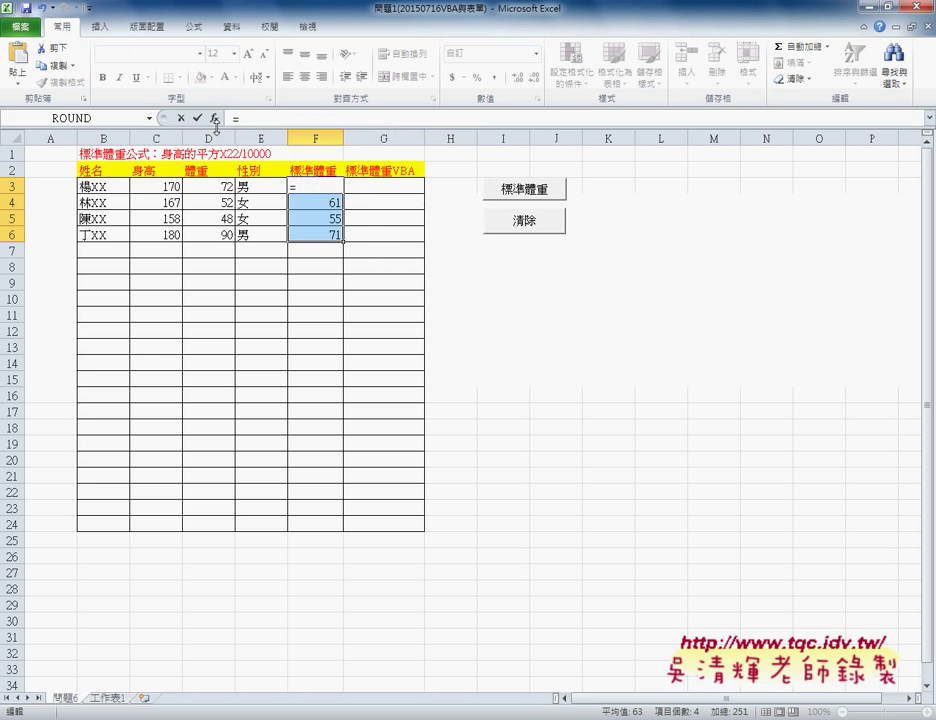
left_click(214, 119)
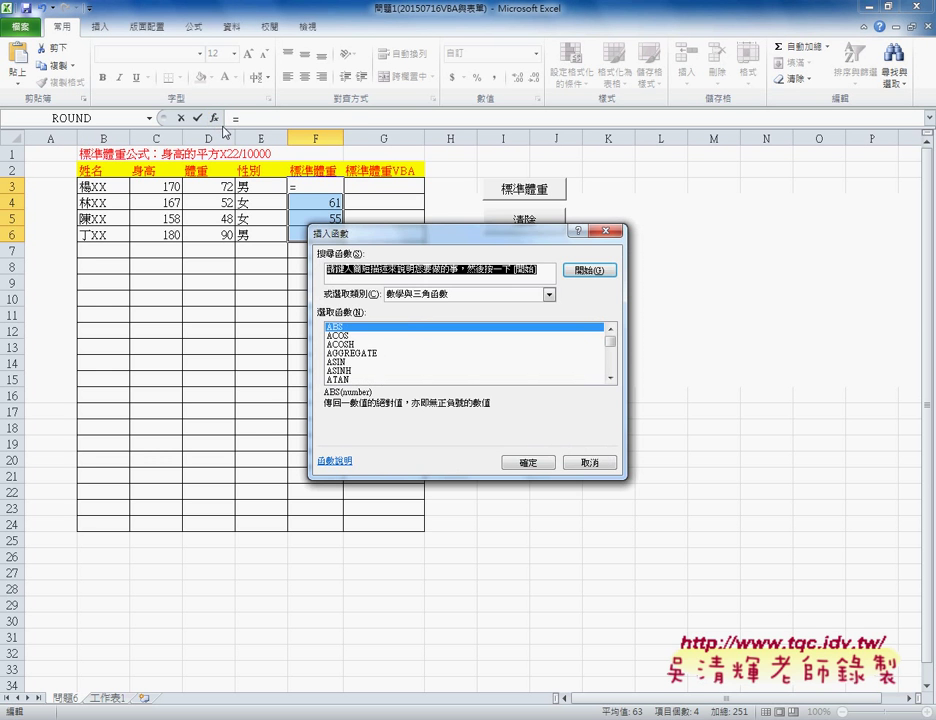
key("Escape")
left_click(312, 185)
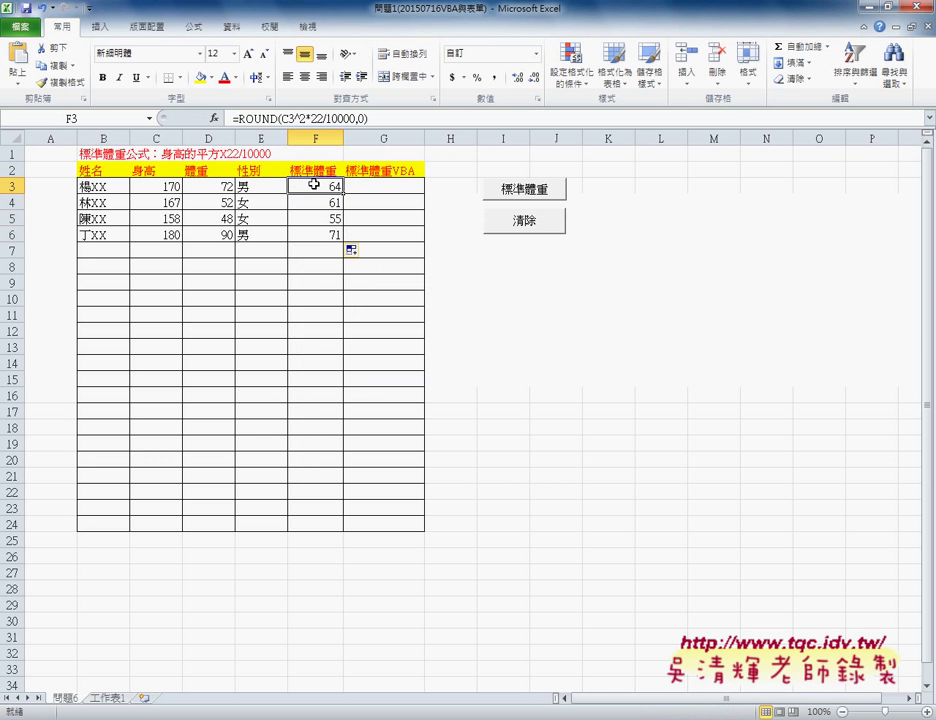
left_click_drag(237, 119, 397, 120)
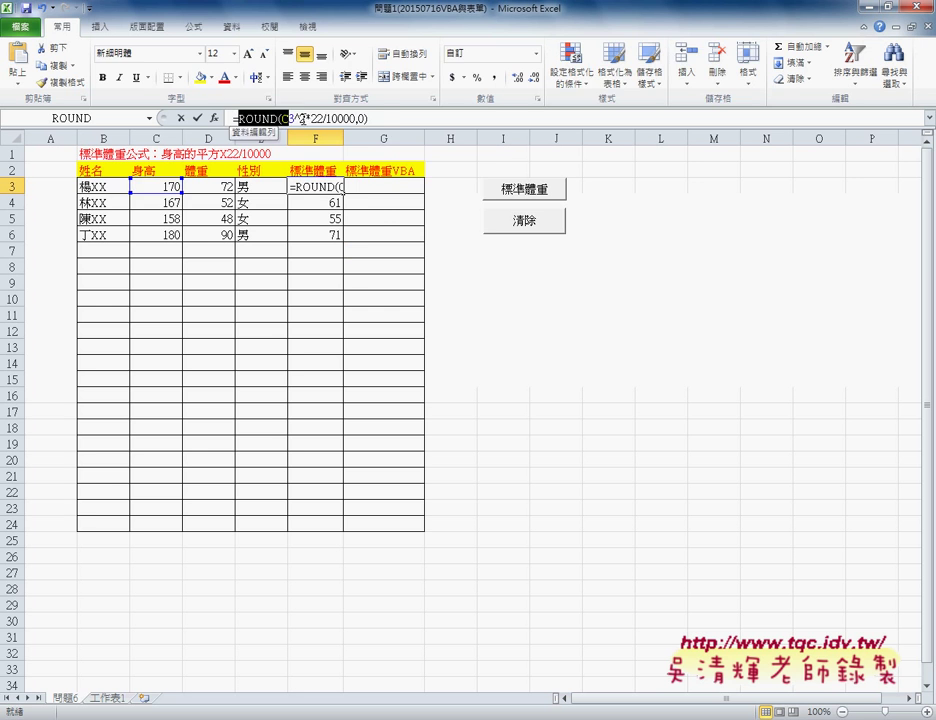
right_click(362, 121)
left_click(375, 131)
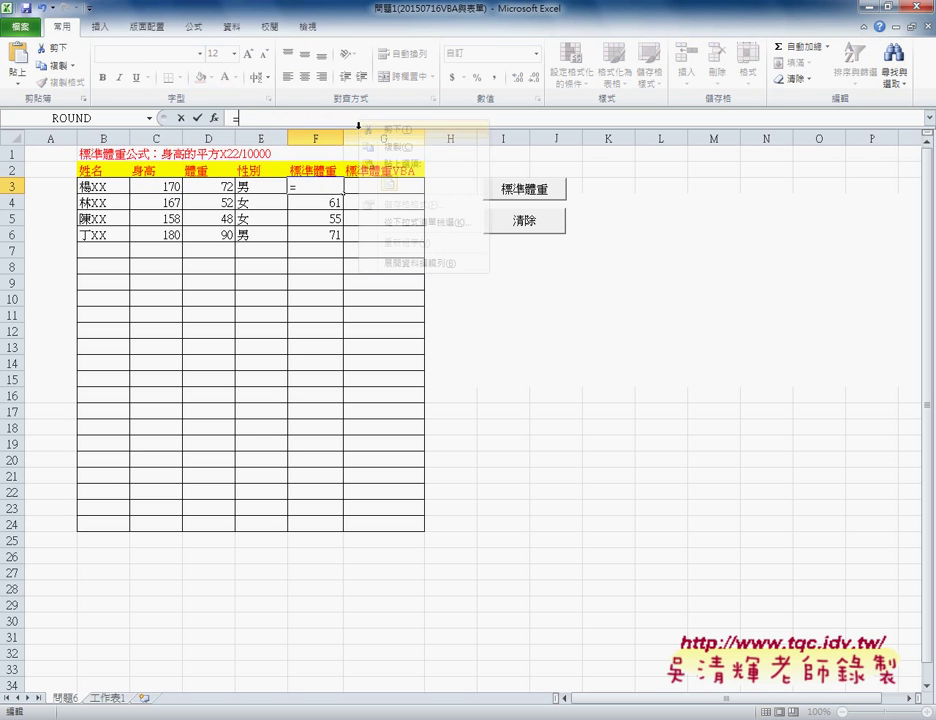